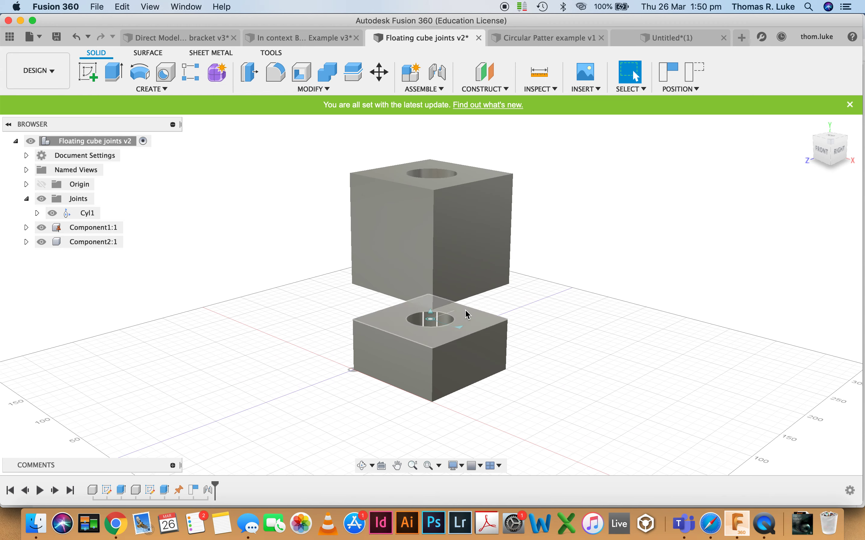
Delete the existing Cyl1 joint between the two blocks
scroll(511, 375, down, 2)
scroll(459, 310, up, 3)
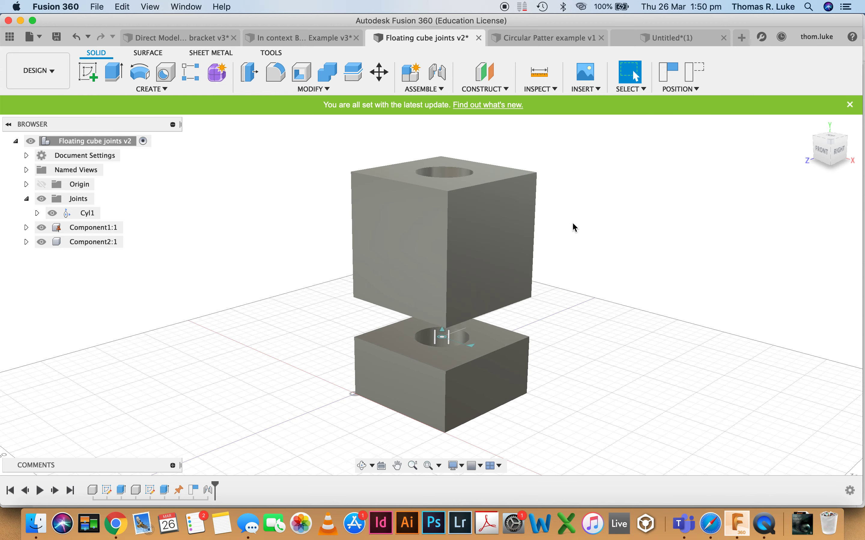
shift+middle_drag(582, 231, 580, 250)
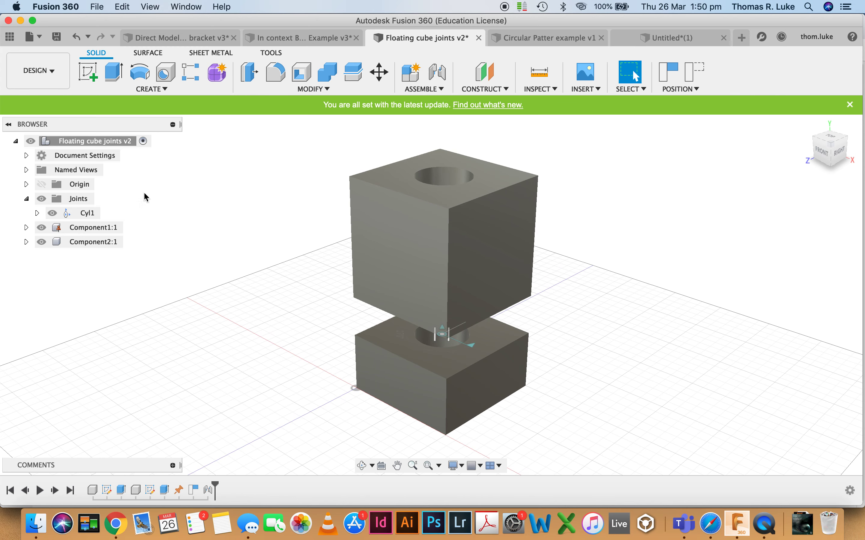
drag(515, 258, 542, 245)
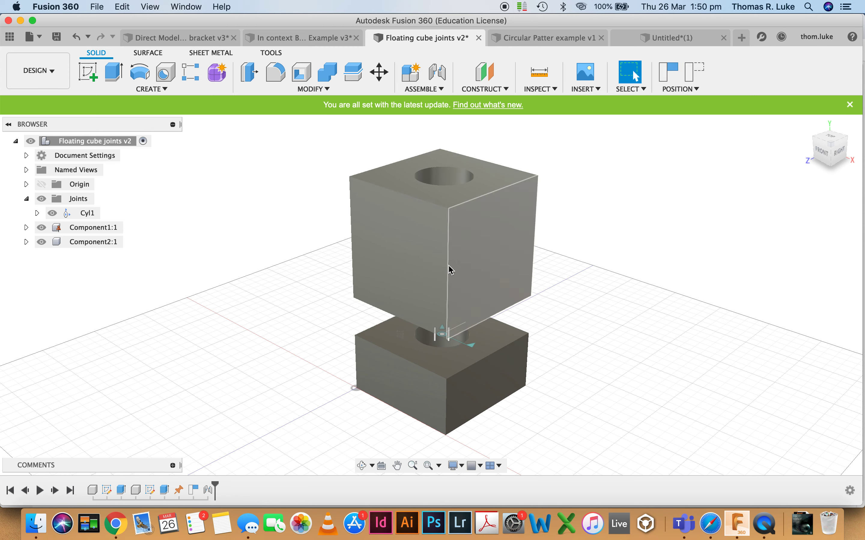
right_click(82, 202)
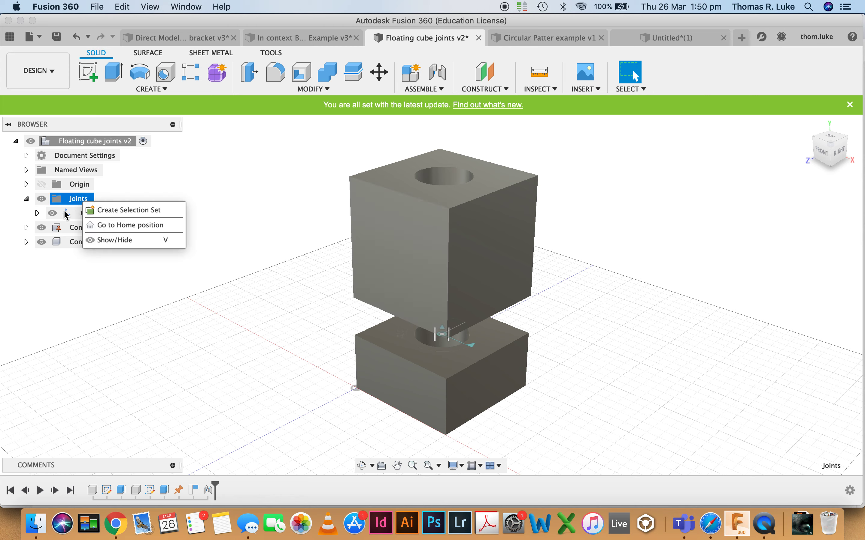
right_click(76, 218)
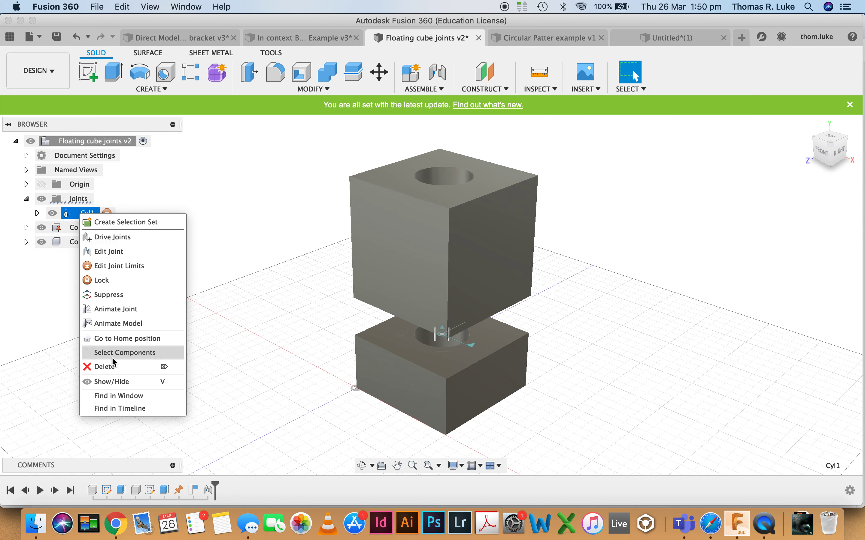
click(114, 368)
scroll(380, 268, down, 3)
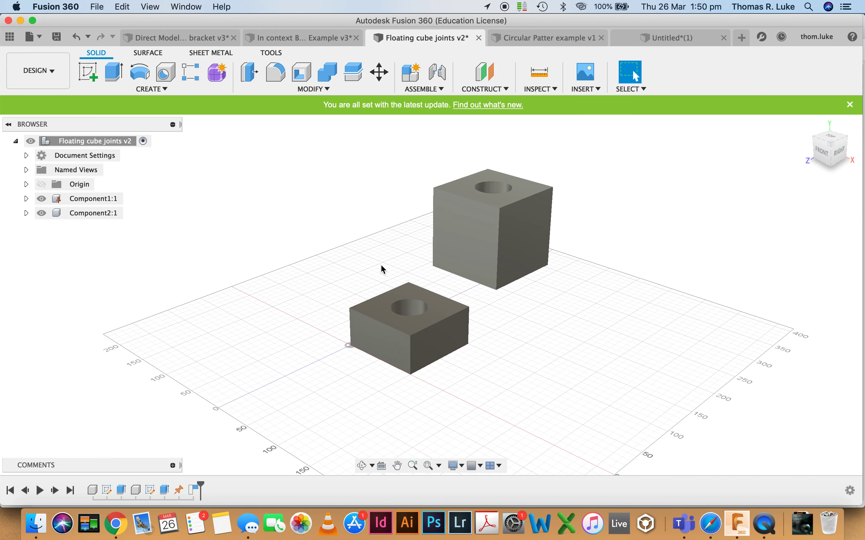
Expand Component1 and Component2 and examine Sketch1 in each of them along with the holes in the blocks
scroll(413, 282, up, 4)
scroll(498, 295, down, 3)
shift+middle_drag(498, 295, 629, 286)
drag(629, 286, 646, 300)
click(26, 198)
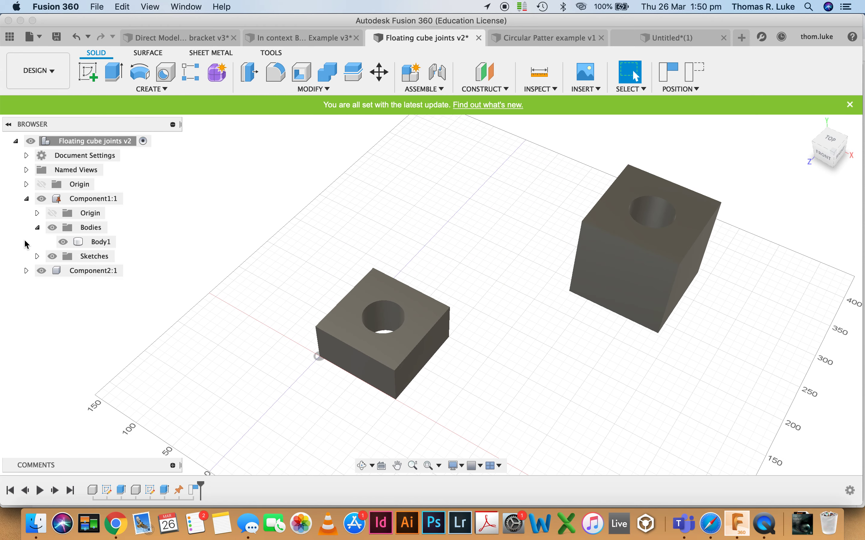
click(26, 270)
click(37, 257)
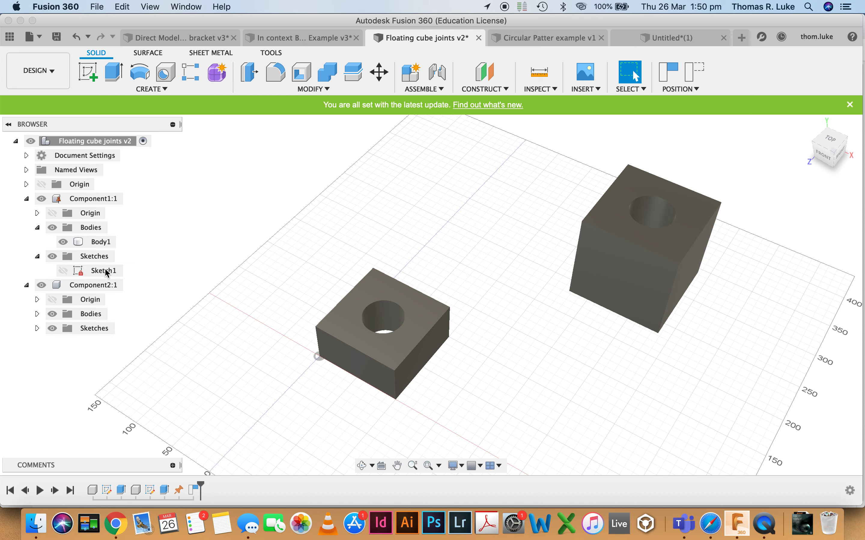
click(105, 271)
click(37, 329)
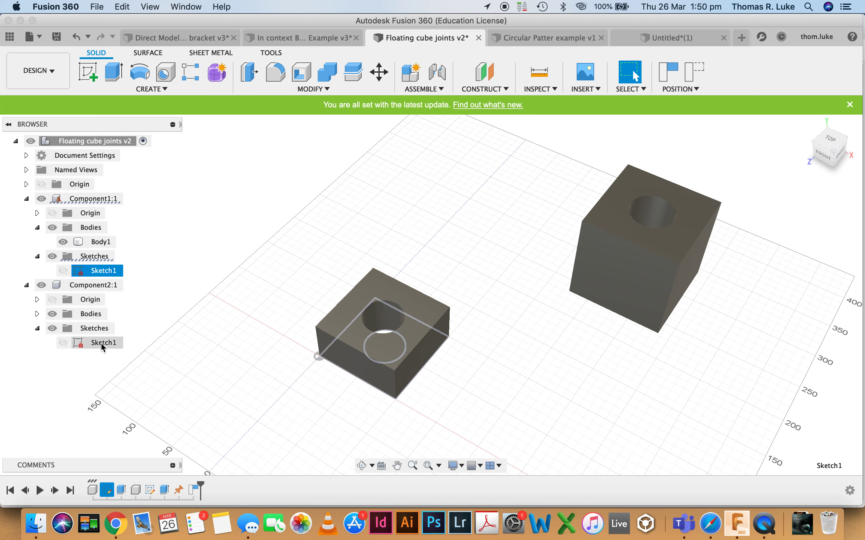
click(103, 343)
click(212, 224)
mouse_move(212, 224)
shift+middle_down()
mouse_move(218, 252)
mouse_move(498, 299)
mouse_move(370, 274)
mouse_move(400, 247)
mouse_move(428, 268)
mouse_move(432, 239)
mouse_move(472, 249)
mouse_move(347, 257)
mouse_move(516, 226)
mouse_move(525, 244)
shift+middle_up()
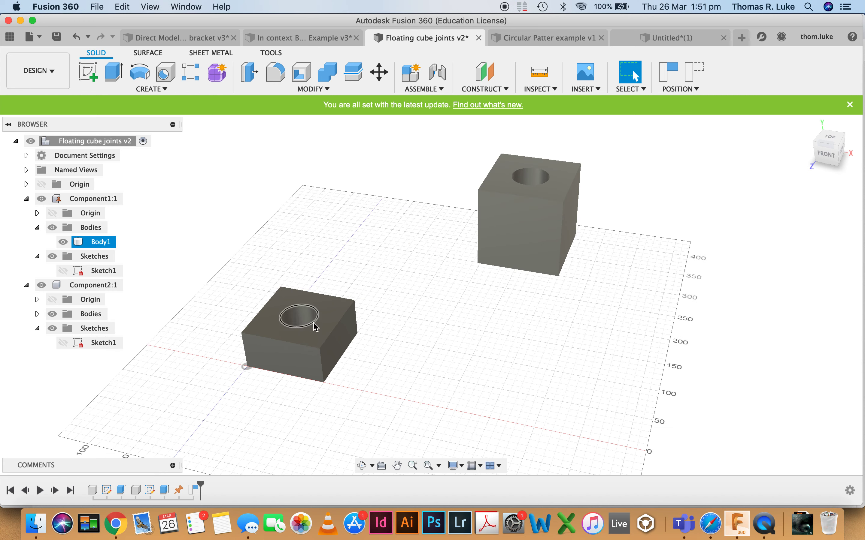
mouse_move(310, 326)
shift+middle_down()
mouse_move(361, 340)
mouse_move(303, 322)
shift+middle_up()
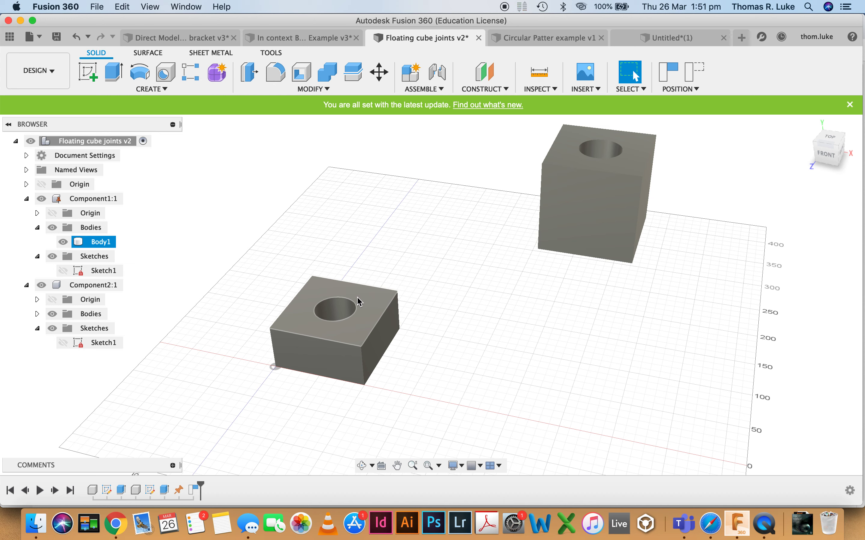
Unground Component1, try moving it freely across the grid and undo that move
click(37, 228)
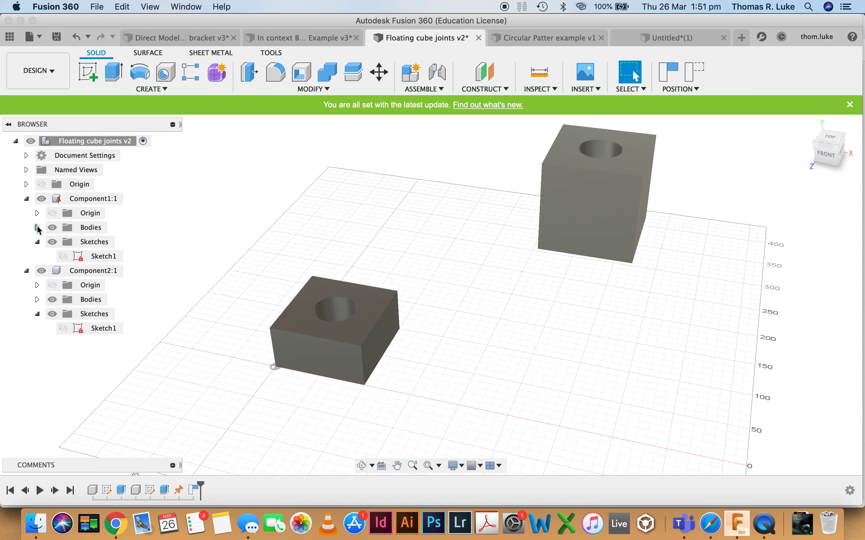
click(37, 242)
right_click(90, 199)
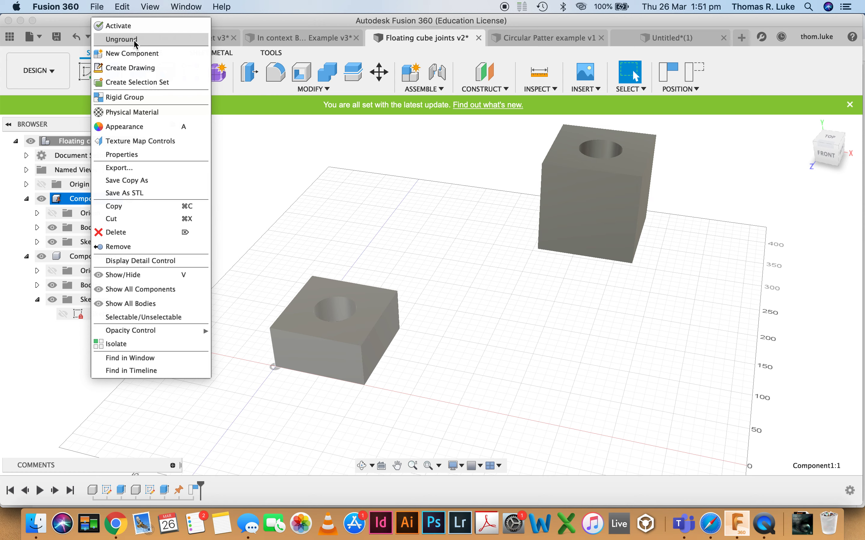
click(378, 245)
click(366, 311)
click(97, 203)
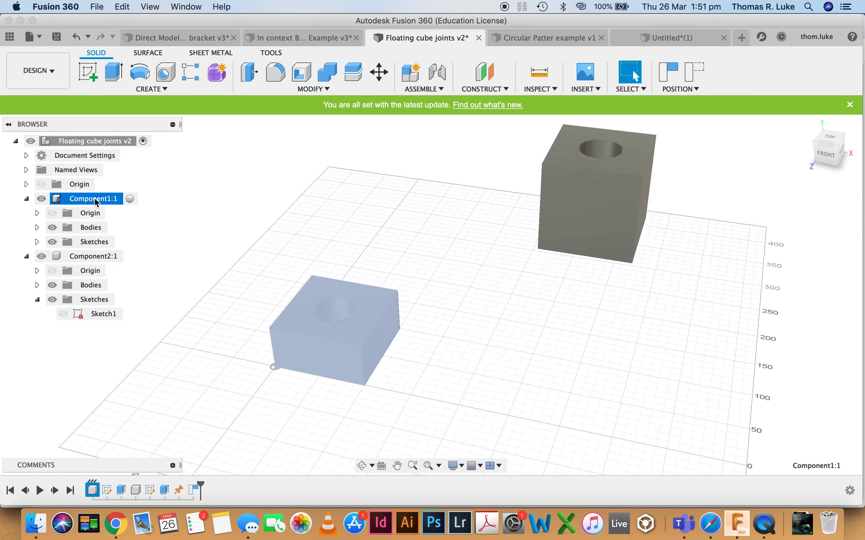
right_click(97, 202)
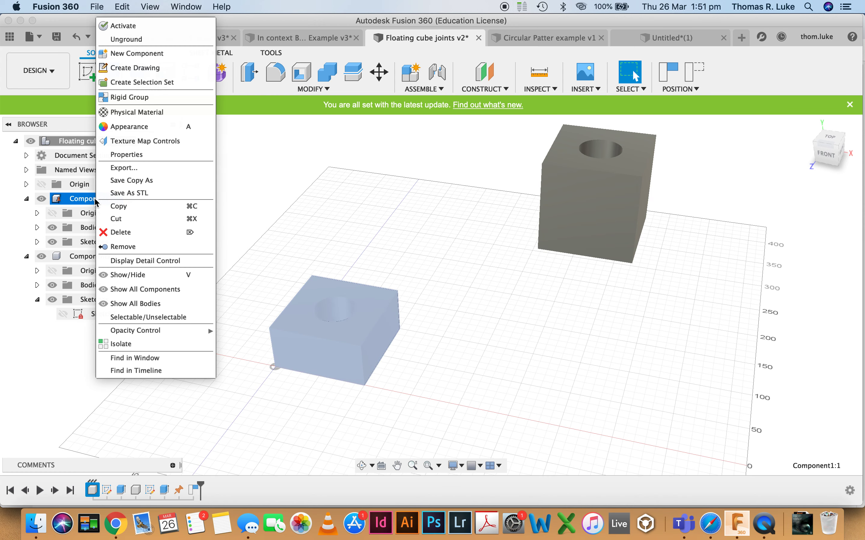
click(145, 39)
drag(382, 303, 423, 286)
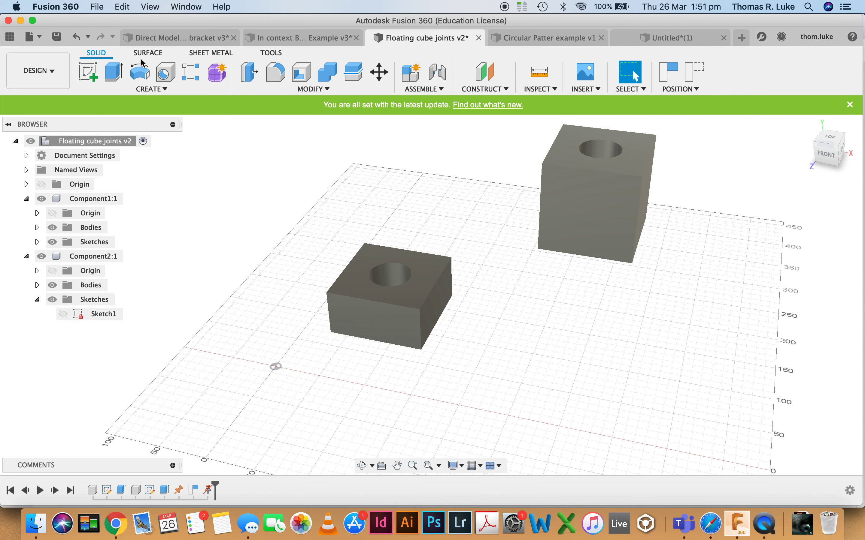
click(75, 40)
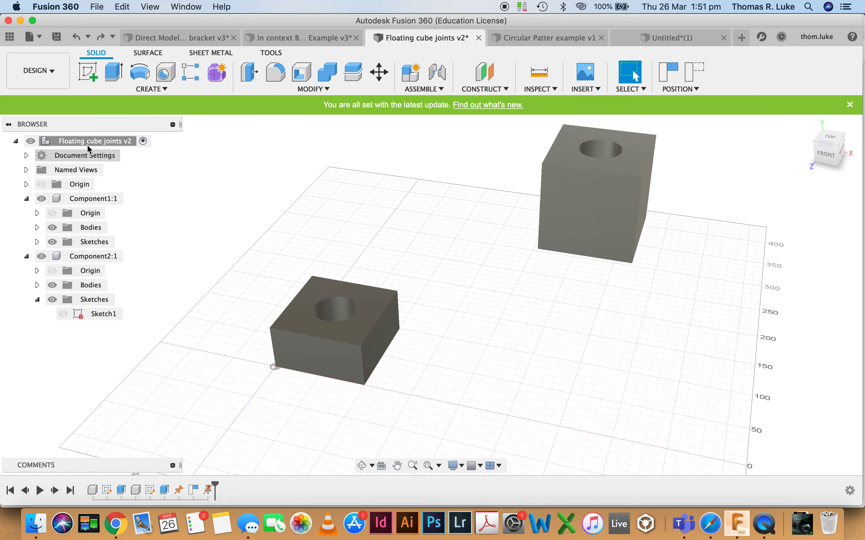
Ground Component1 again and move the taller Component2 block closer behind it
right_click(90, 198)
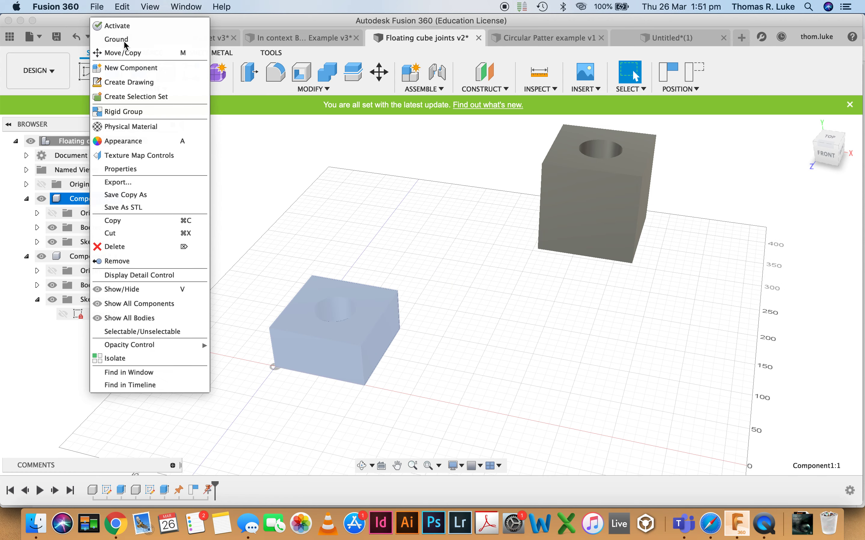
click(117, 26)
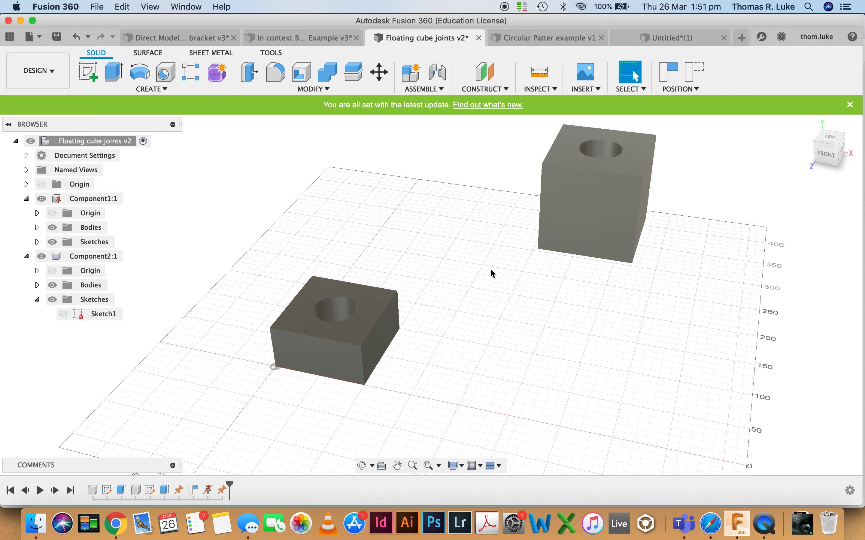
scroll(477, 313, down, 3)
drag(552, 246, 408, 216)
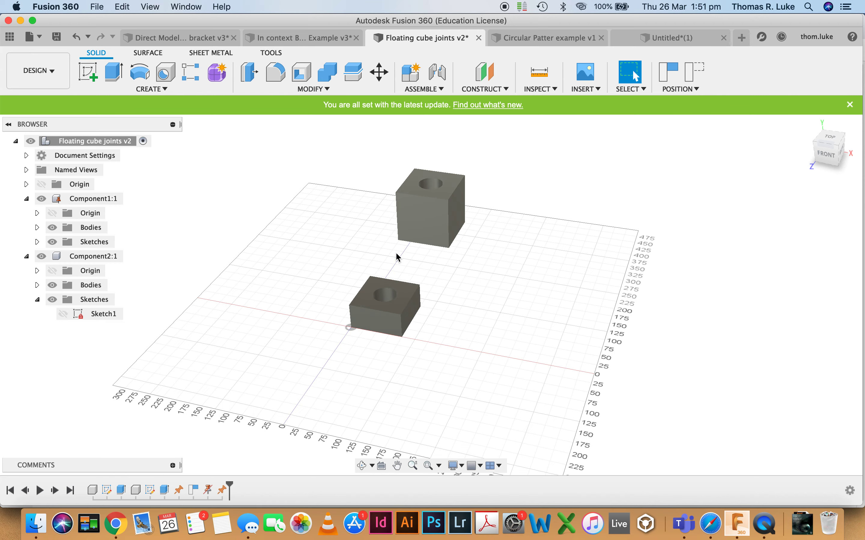
drag(439, 206, 413, 223)
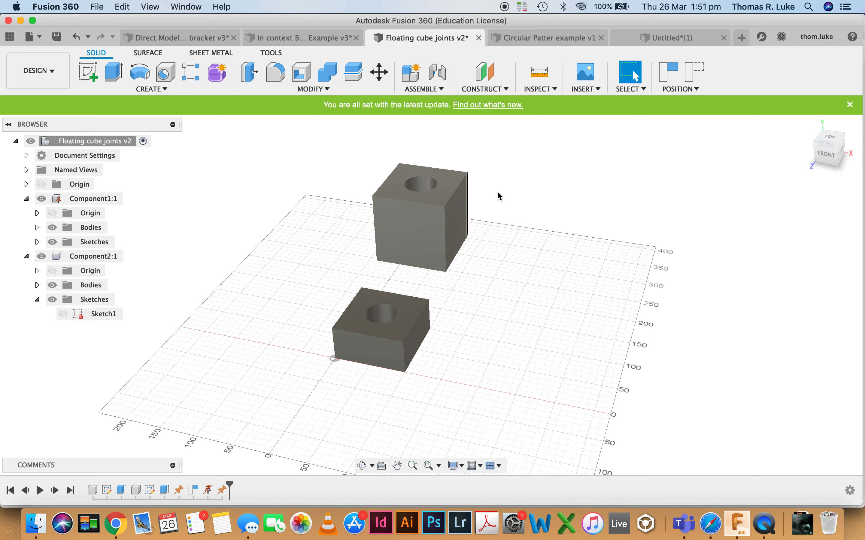
scroll(418, 337, up, 3)
scroll(425, 392, down, 3)
scroll(425, 398, up, 2)
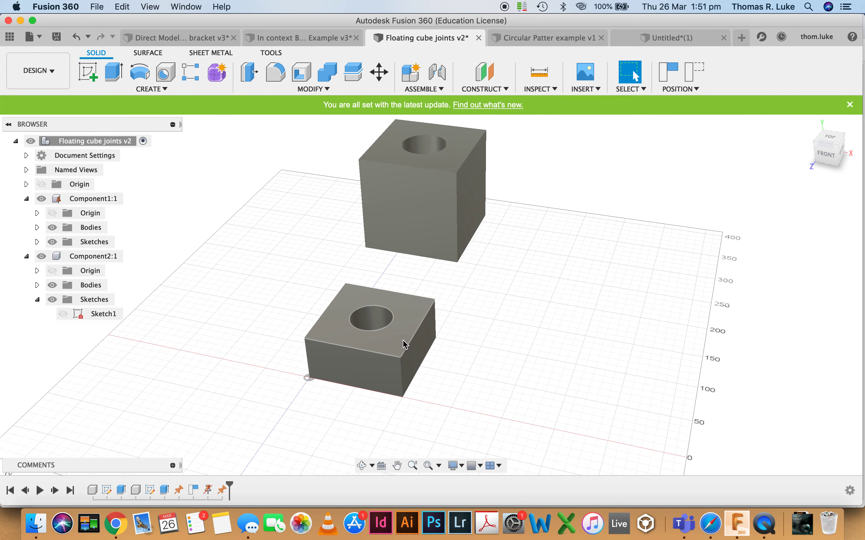
Start a new Joint and capture the current position of the moved components
click(433, 90)
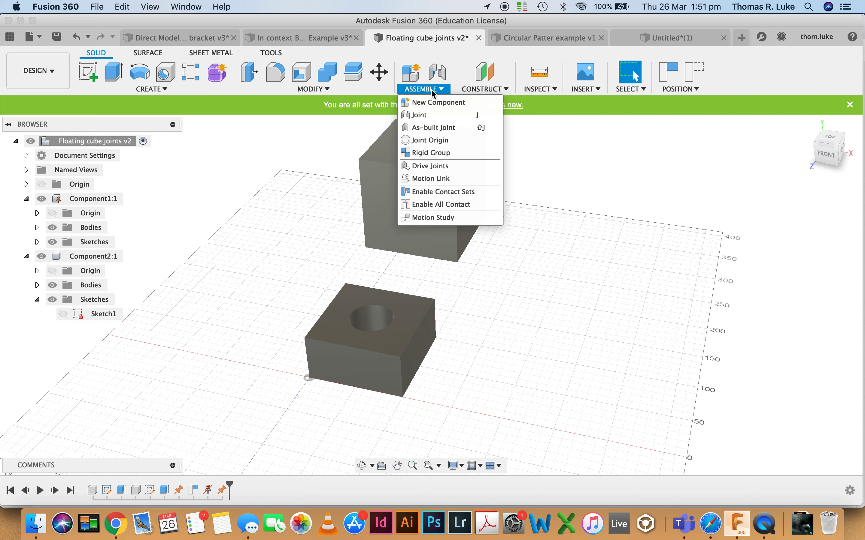
click(427, 116)
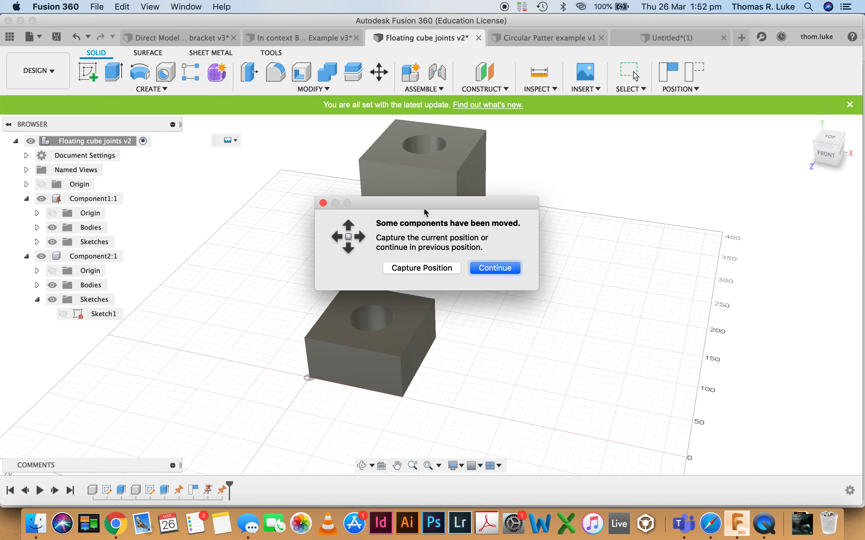
click(424, 271)
Set the joint's first snap to the bottom centre of the hole in Component2
scroll(543, 244, up, 2)
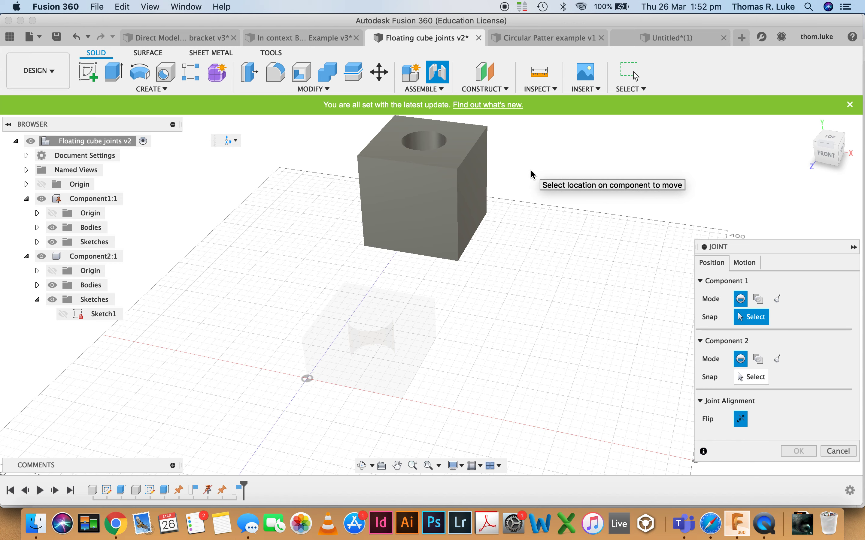
scroll(500, 315, down, 3)
scroll(500, 238, up, 5)
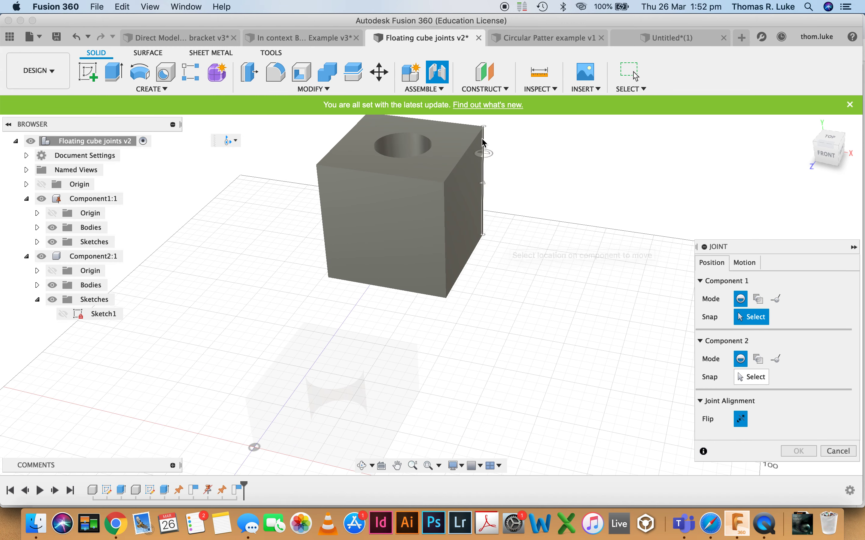
scroll(411, 153, up, 5)
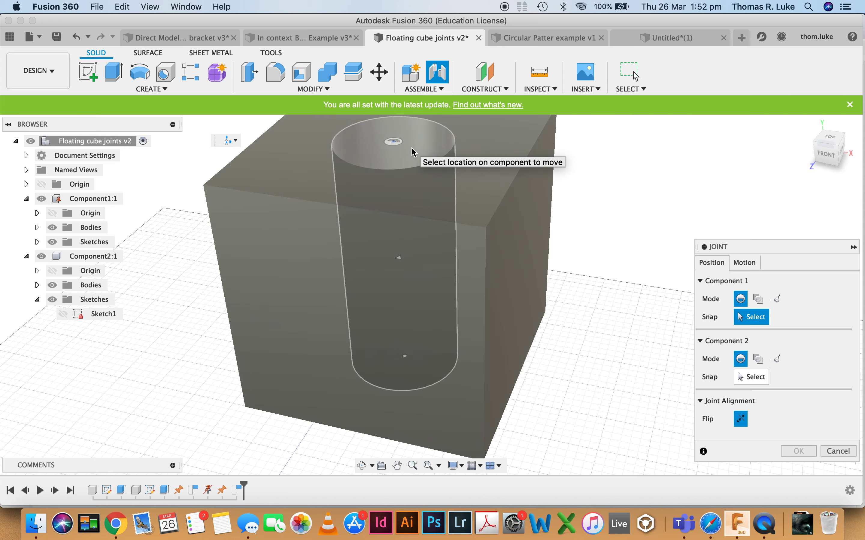
scroll(414, 157, down, 2)
scroll(414, 164, down, 1)
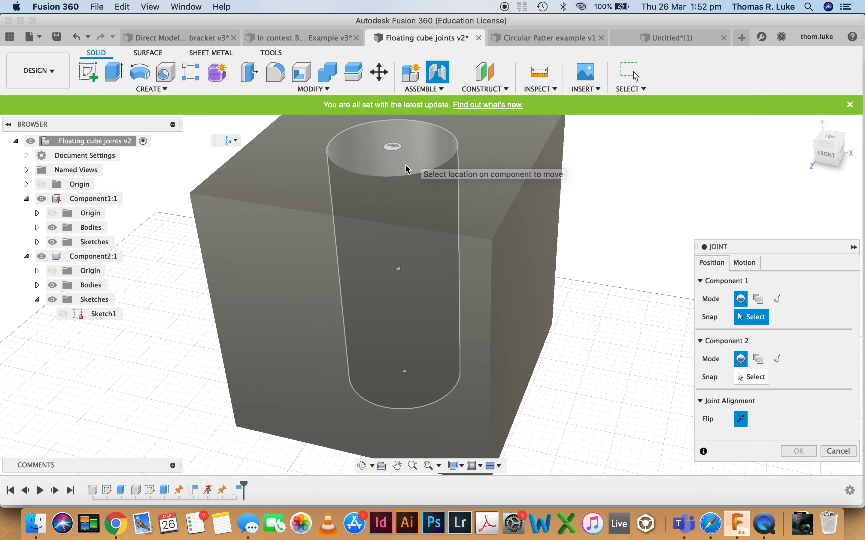
scroll(368, 162, down, 5)
shift+middle_drag(395, 139, 410, 447)
scroll(427, 340, up, 5)
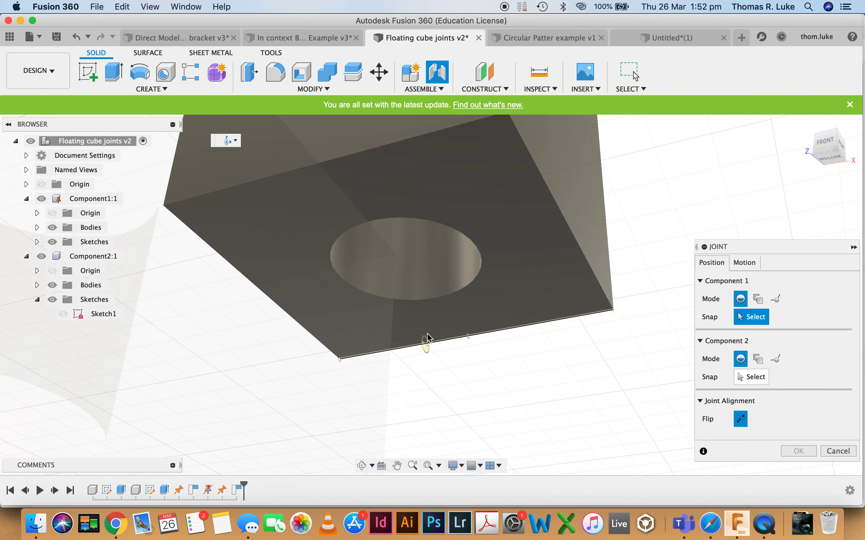
click(436, 272)
Set the joint's second snap to the top centre of the hole in Component1
scroll(434, 272, down, 5)
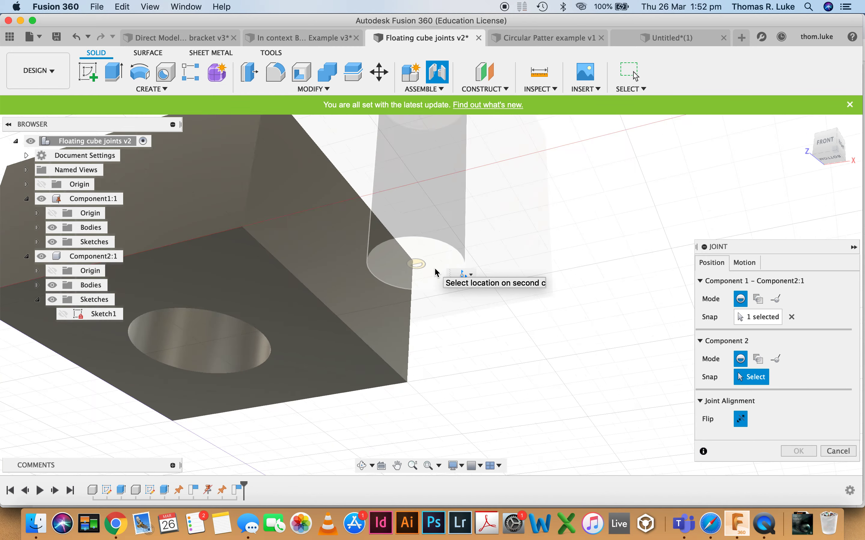
shift+middle_drag(394, 243, 379, 314)
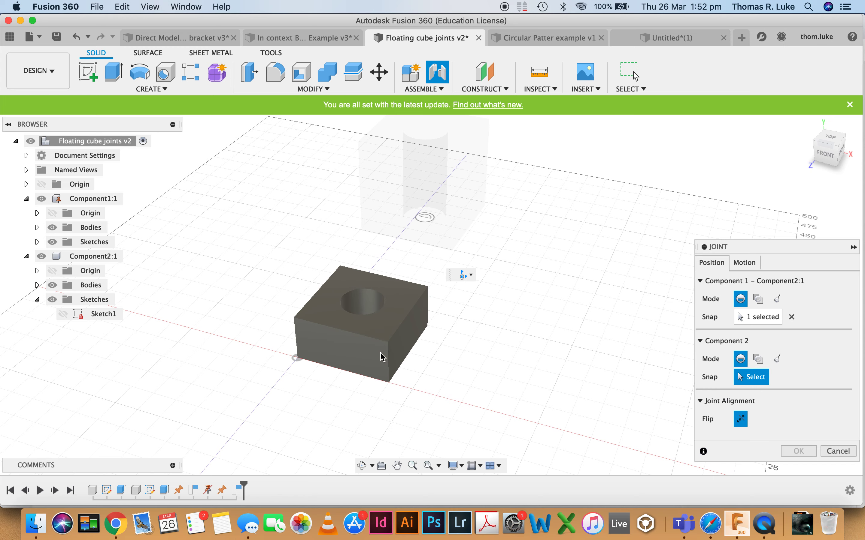
scroll(365, 304, up, 6)
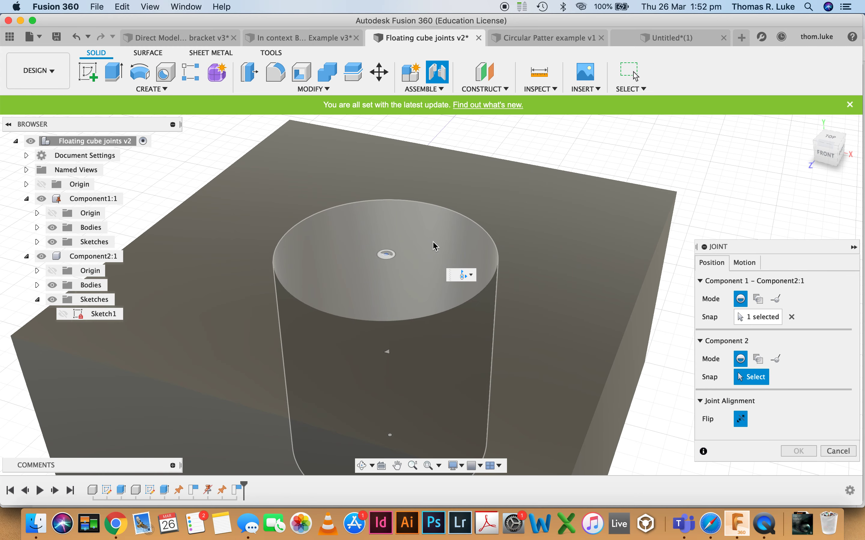
click(433, 241)
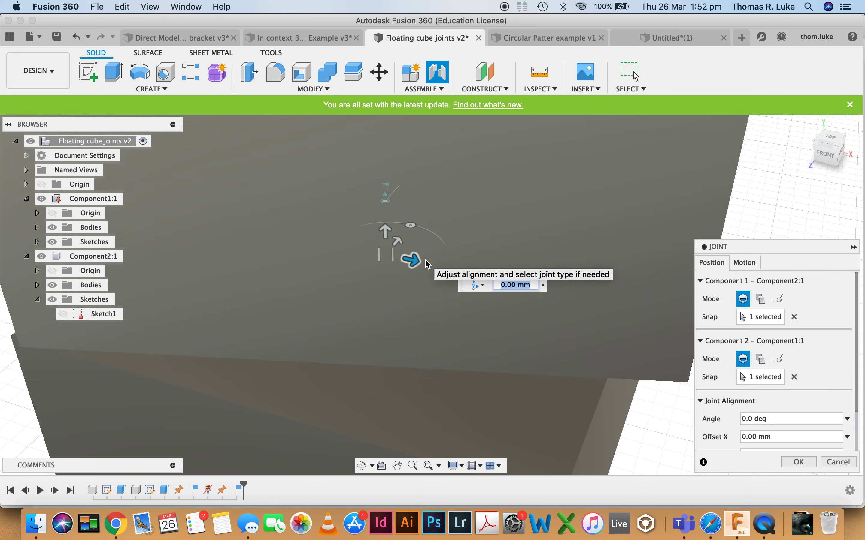
scroll(426, 263, down, 10)
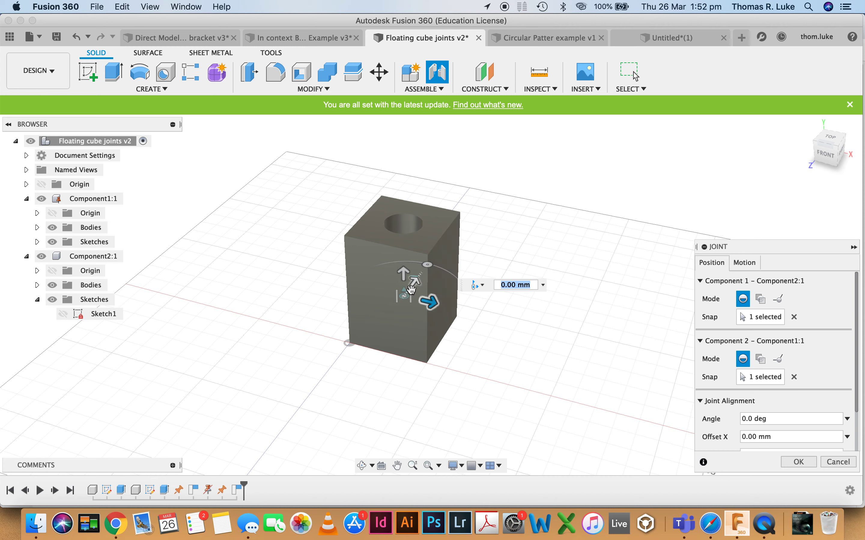
Preview the Rigid, Revolute, Slider, Cylindrical, Pin-slot and Planar motion types, and set the joint's motion to Cylindrical
click(745, 263)
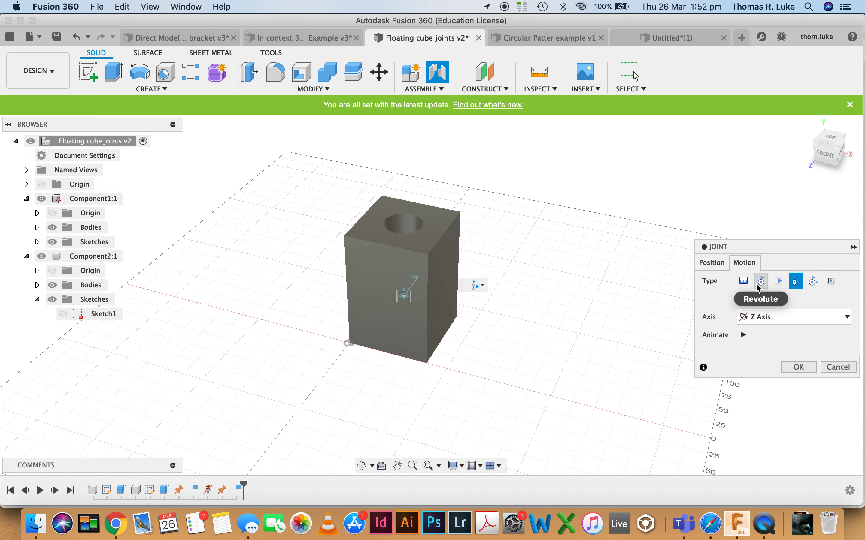
click(746, 284)
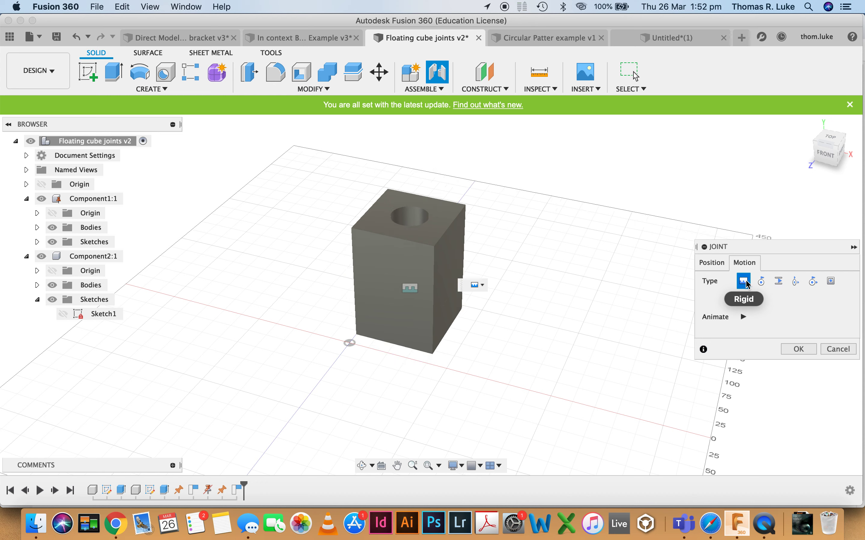
scroll(412, 277, up, 2)
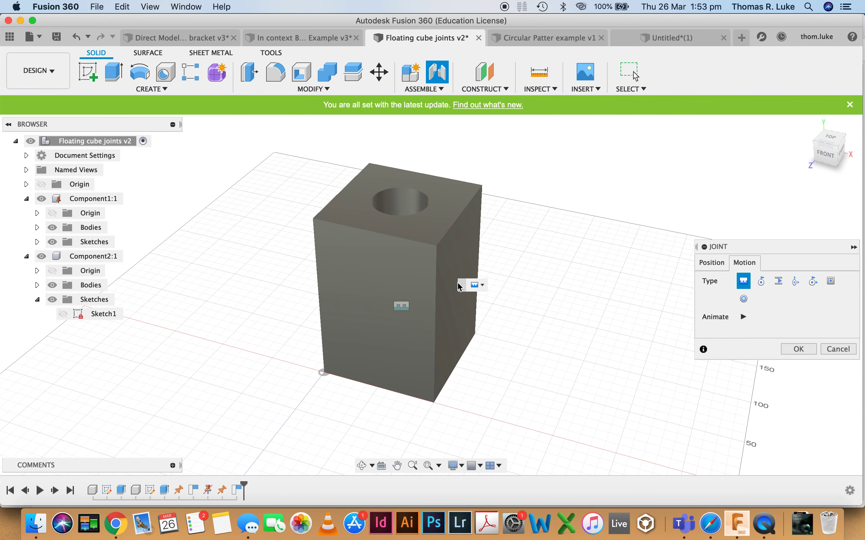
click(760, 282)
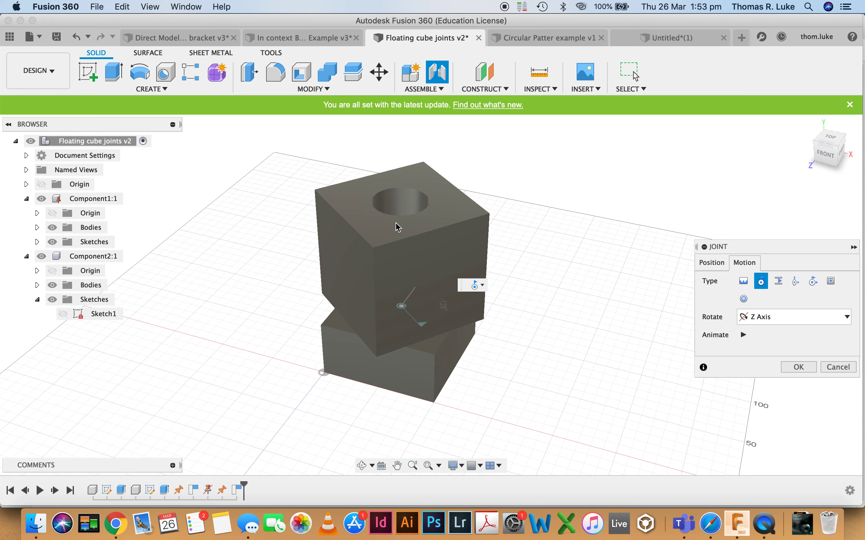
click(780, 282)
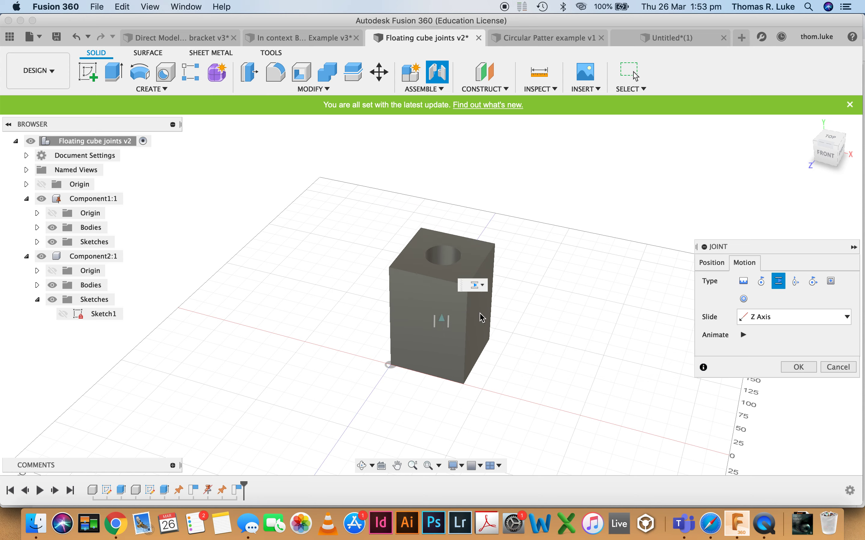
click(796, 280)
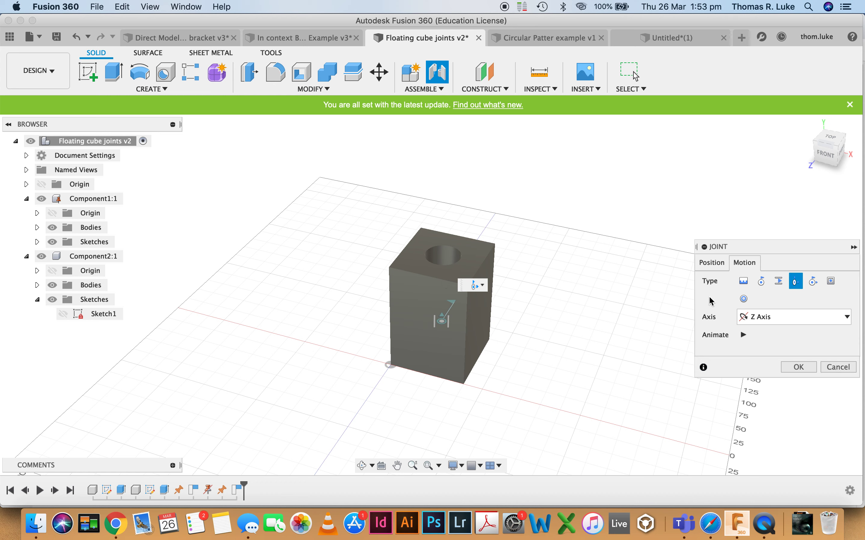
click(812, 283)
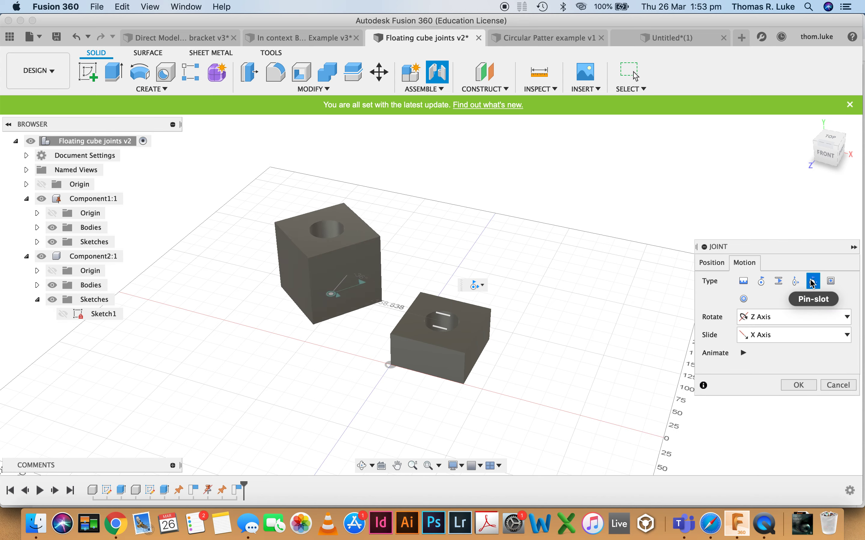
click(832, 282)
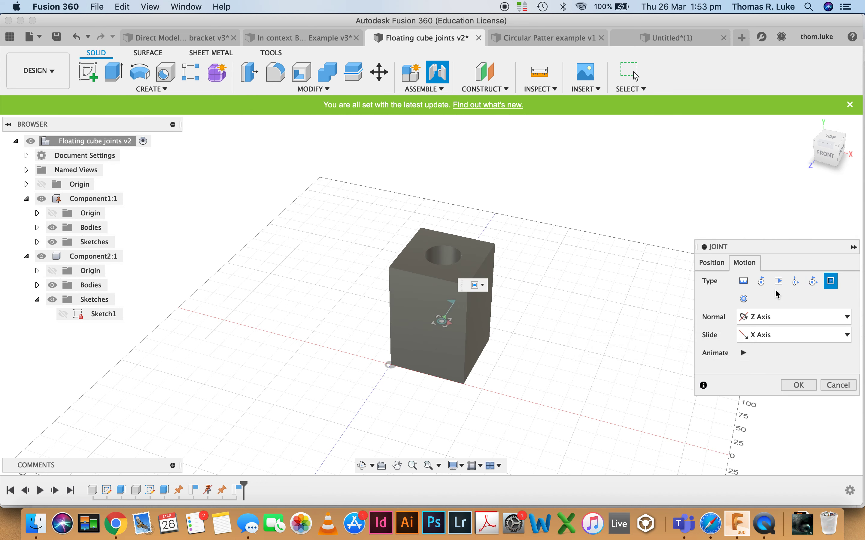
click(794, 283)
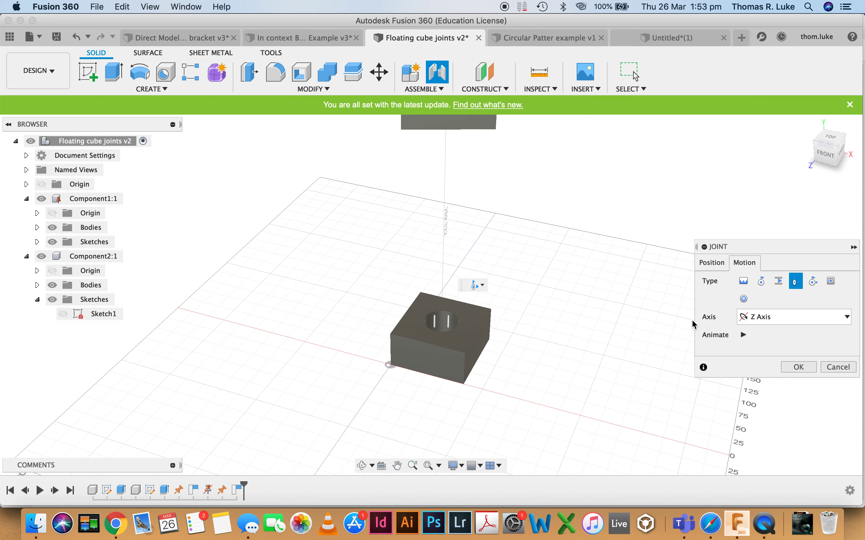
Try raising Component2 above Component1 with the joint's Z offset, first about 87 mm and then about 57 mm
click(711, 262)
scroll(854, 311, down, 2)
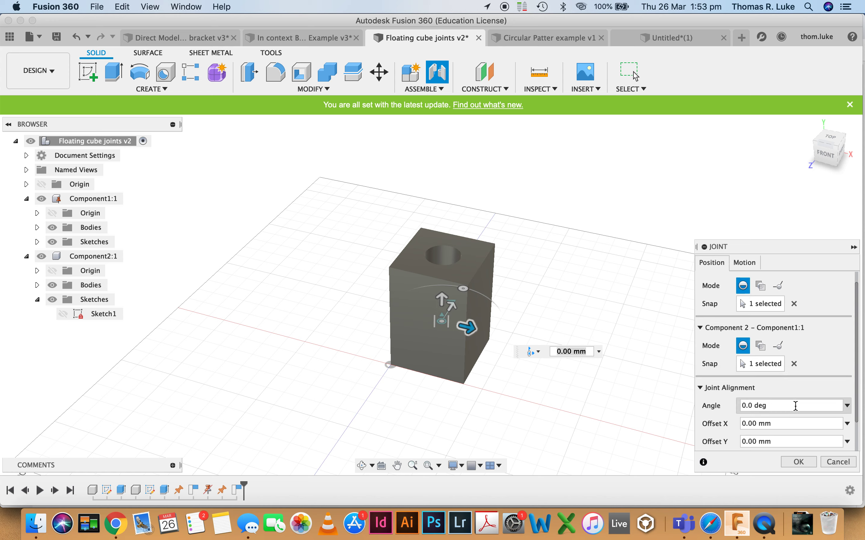
drag(857, 375, 851, 405)
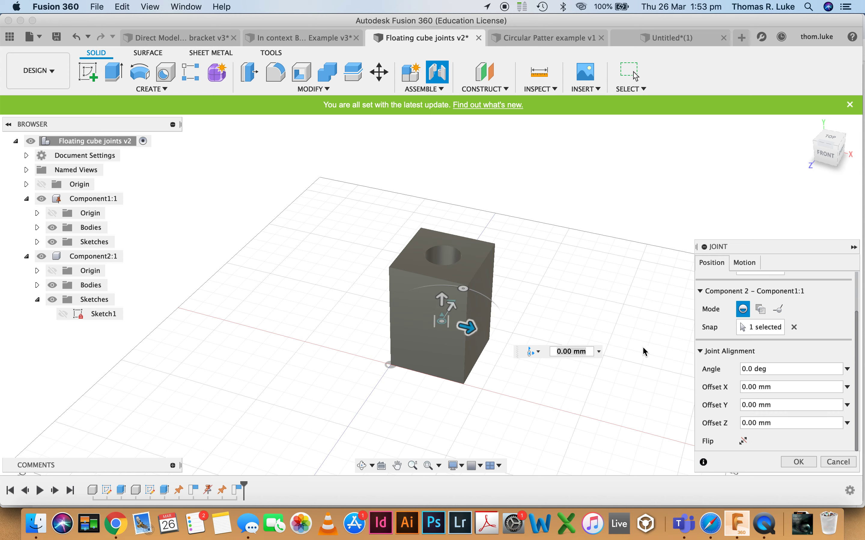
drag(444, 301, 444, 231)
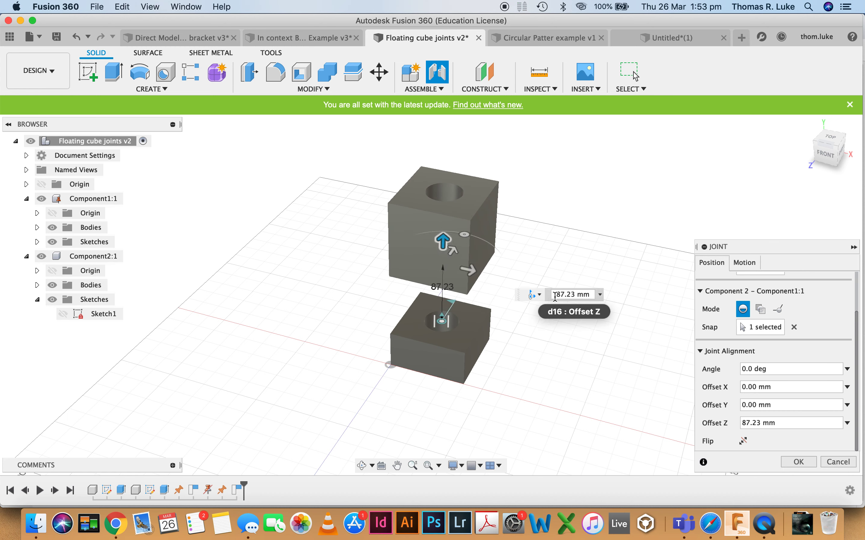
drag(443, 241, 492, 285)
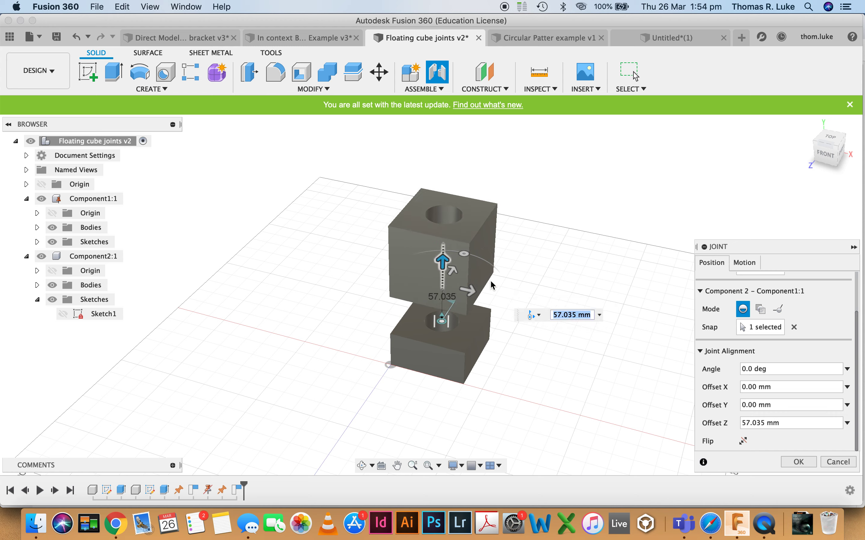
Set the joint's Z offset to 0 mm and create the cylindrical joint
click(762, 421)
text(0)
click(800, 462)
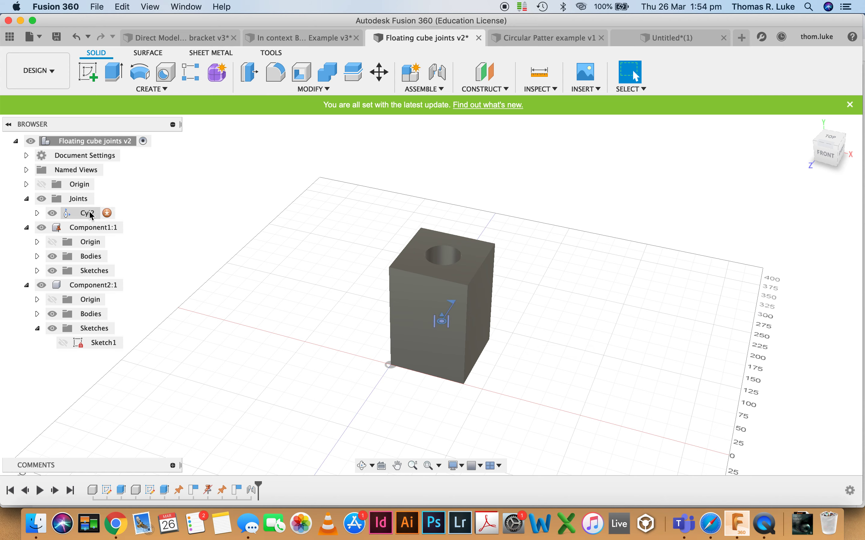
Collapse the Component1 and Component2 branches in the browser, leaving the Joints folder expanded
click(26, 228)
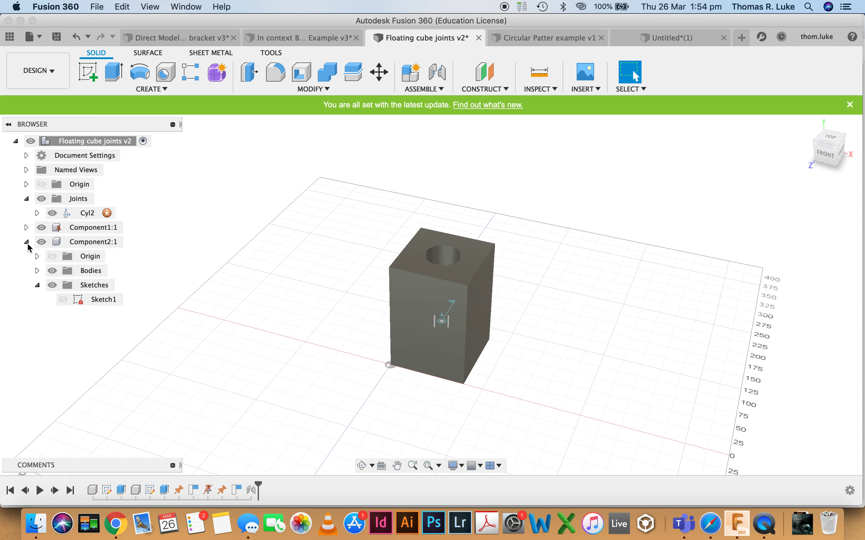
click(27, 243)
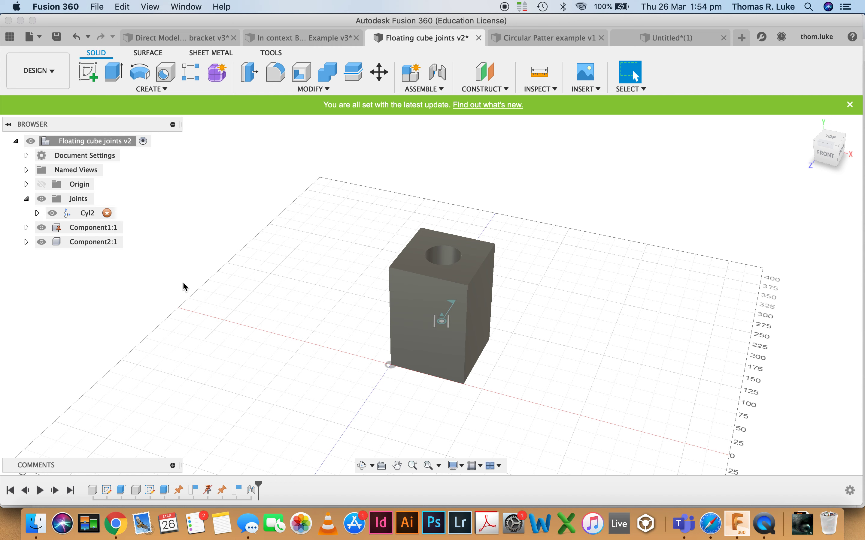
click(27, 199)
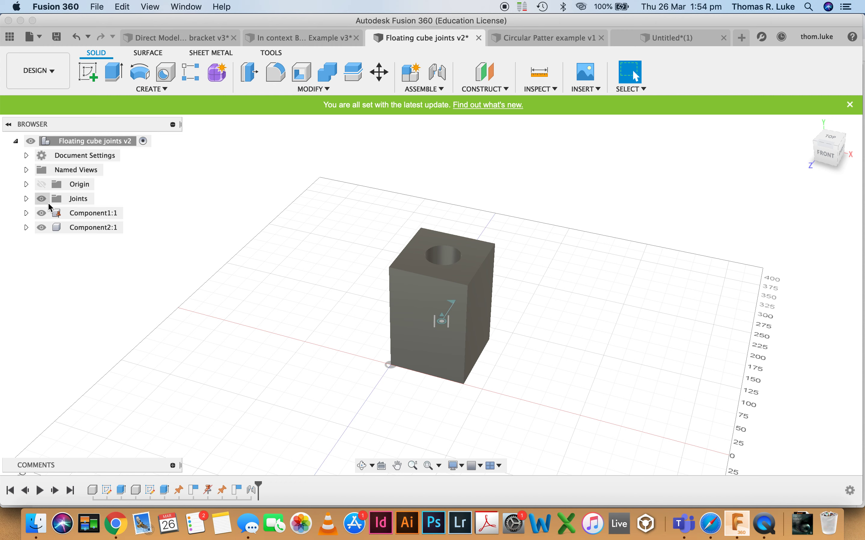
click(26, 199)
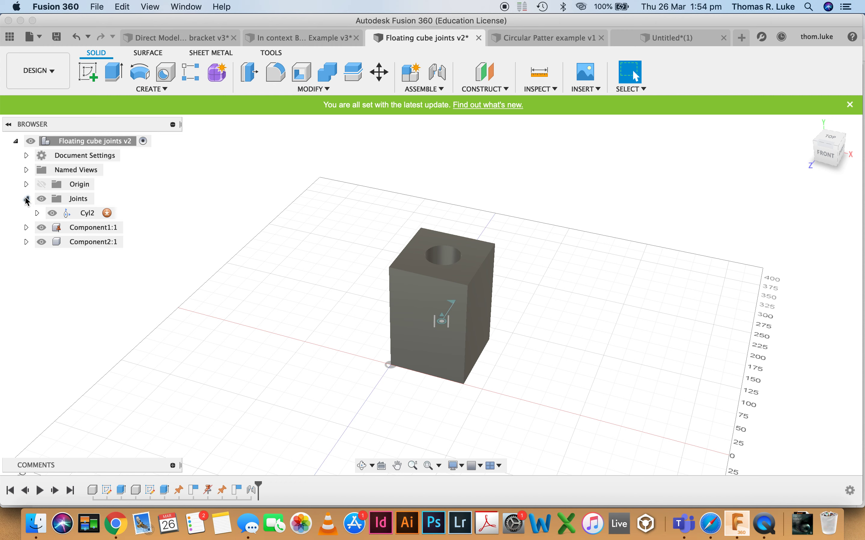
Review the position and alignment settings of the cylindrical joint in its edit dialog without changing them
right_click(94, 214)
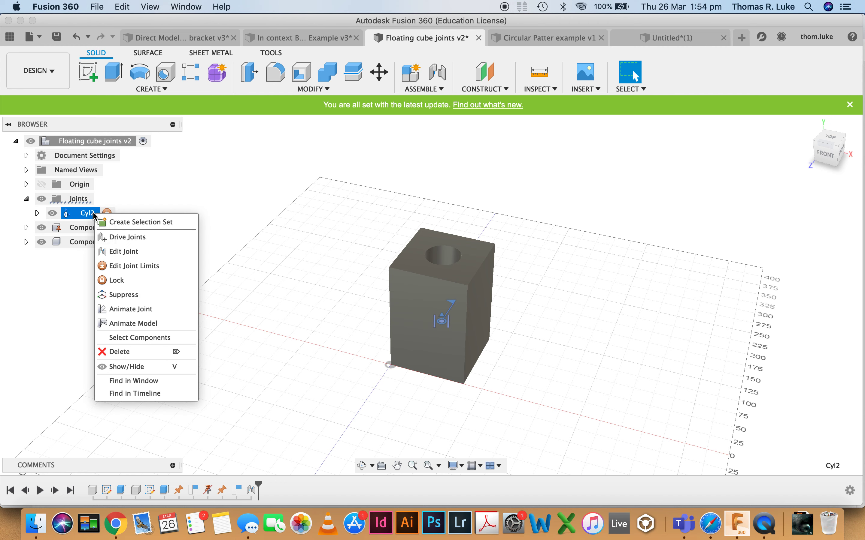
click(145, 252)
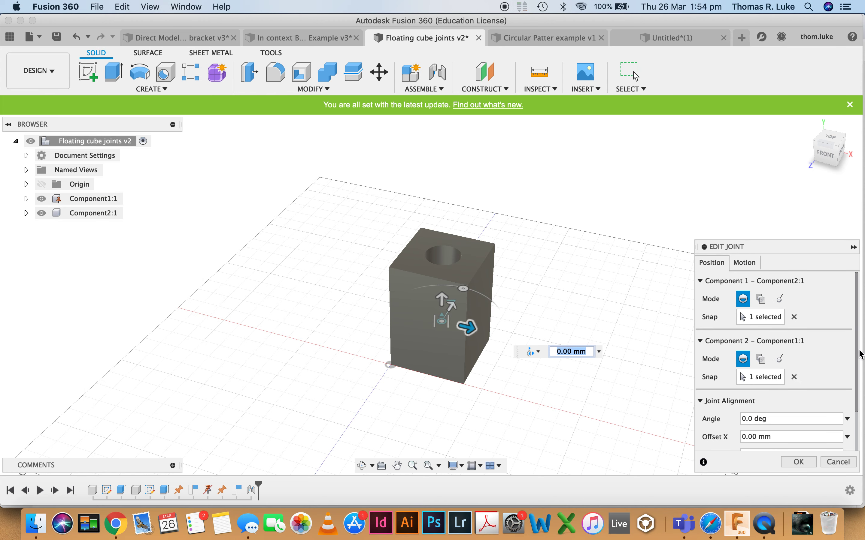
scroll(852, 375, down, 5)
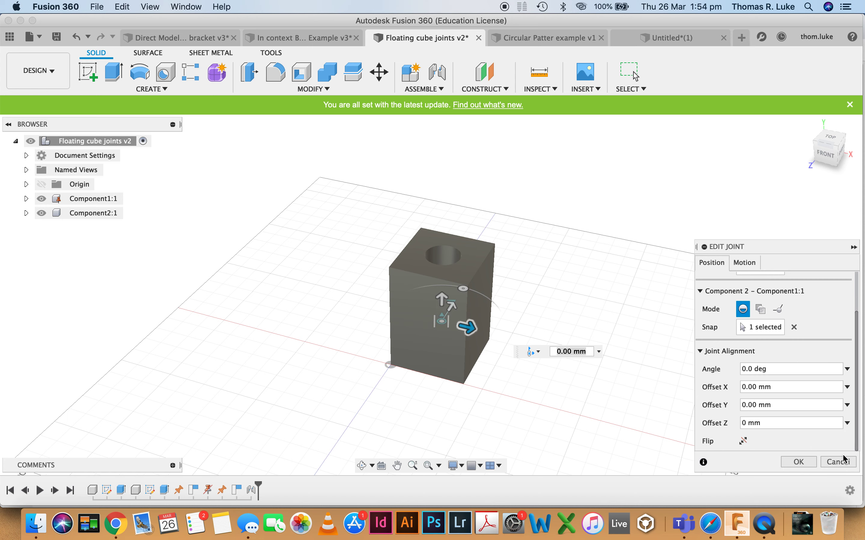
click(838, 461)
Start editing the cylindrical joint's limits and enable the minimum, maximum and rest limits for its Rotate motion
right_click(88, 213)
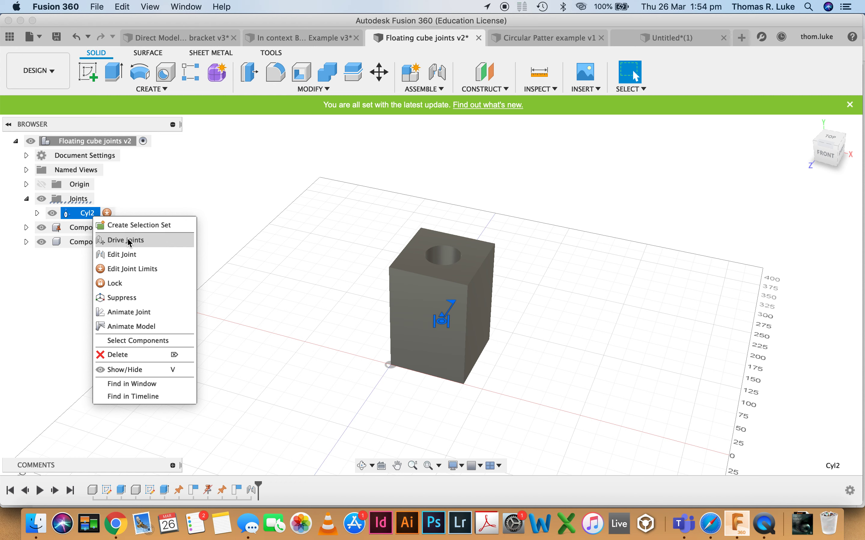
click(144, 272)
click(743, 228)
click(743, 264)
click(742, 300)
Enable the Slide motion's minimum and maximum limits, keeping the minimum at 0 mm and setting the maximum to 50 mm
click(800, 212)
click(773, 240)
click(742, 228)
click(742, 264)
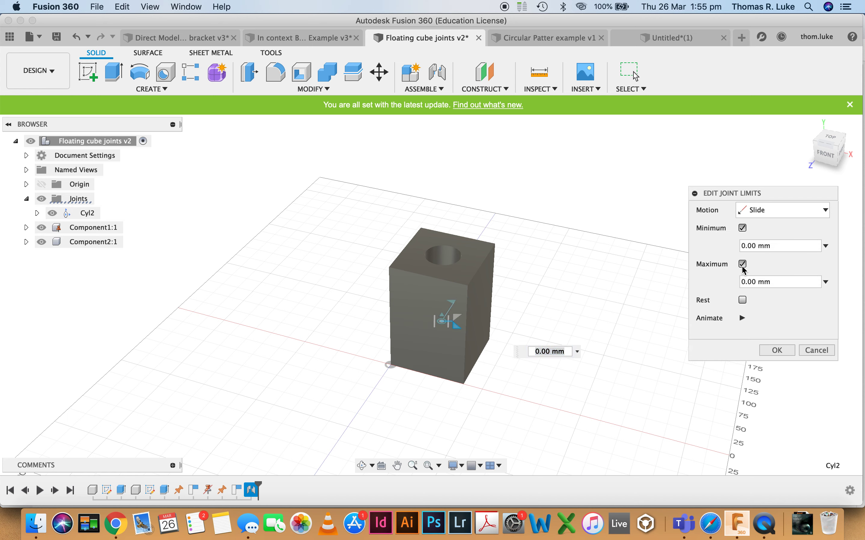
click(770, 282)
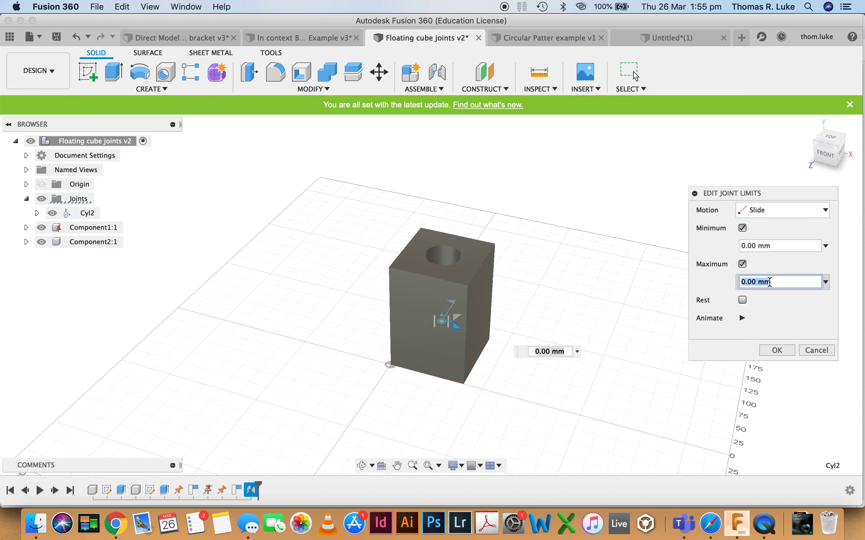
text(50)
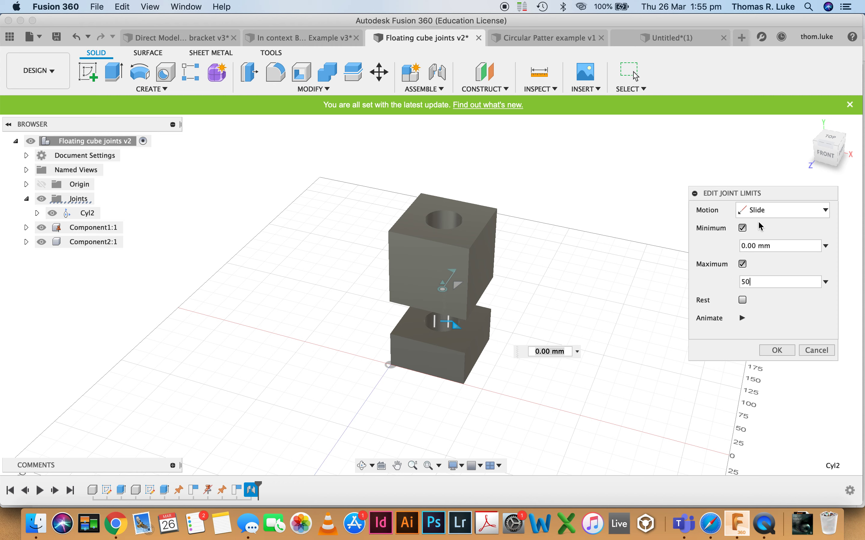
Set the Rotate motion's maximum limit to 135 degrees and apply the joint limits
click(797, 212)
click(763, 225)
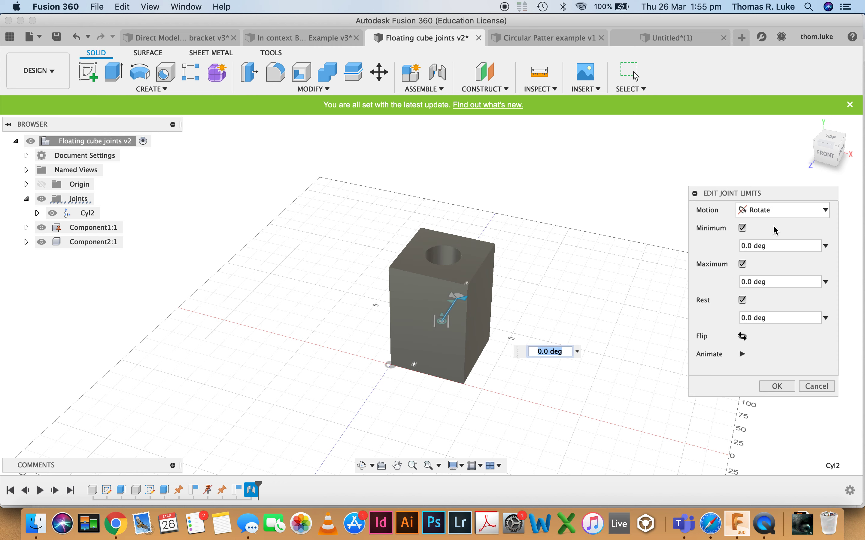
click(772, 282)
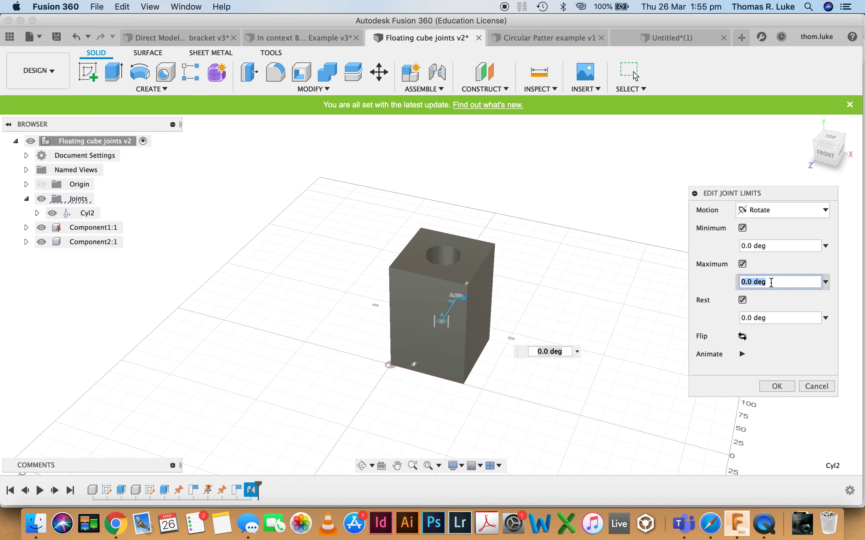
text(135)
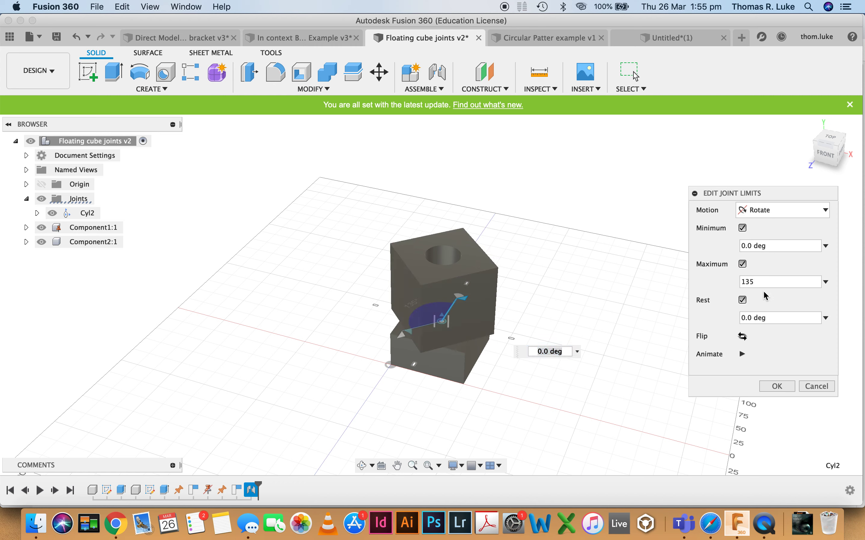
click(778, 387)
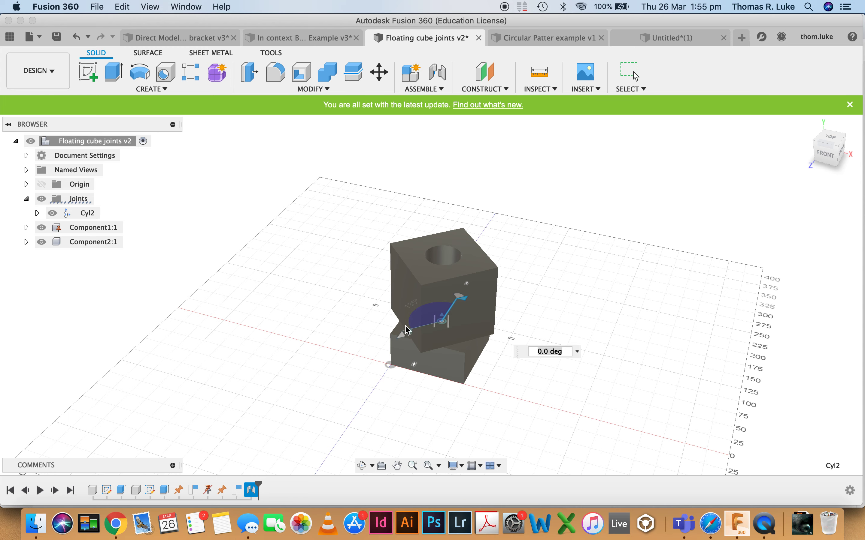
Test the limited joint by moving Component2 through its slide and rotation range on Component1
scroll(427, 329, down, 1)
drag(453, 327, 314, 272)
drag(452, 316, 475, 332)
scroll(469, 352, up, 3)
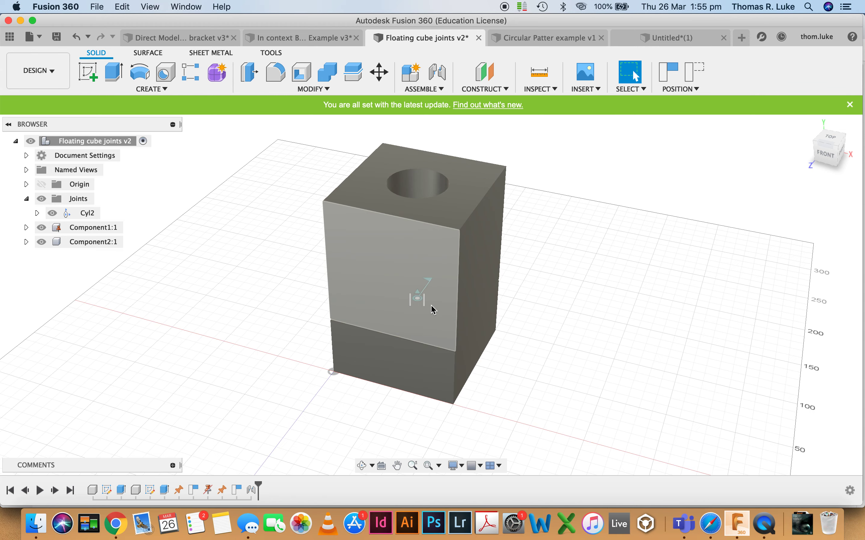
drag(493, 302, 443, 203)
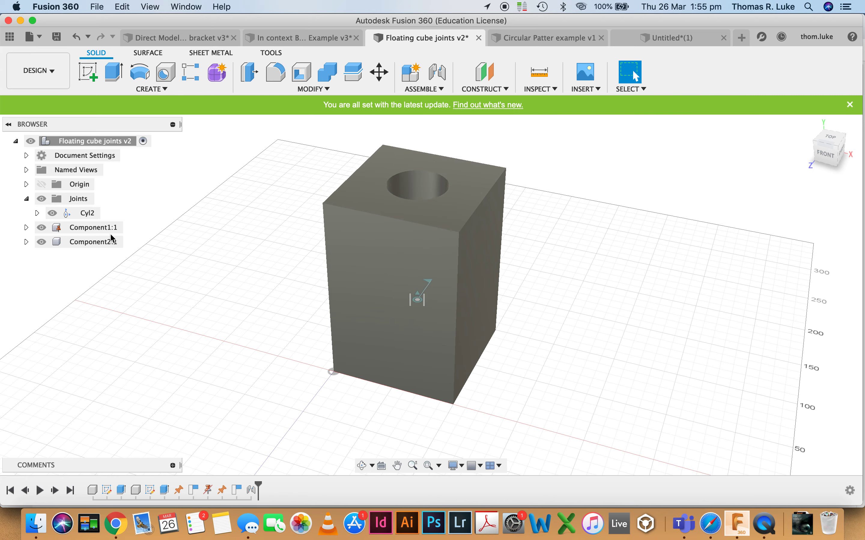
scroll(256, 346, down, 5)
scroll(367, 375, up, 3)
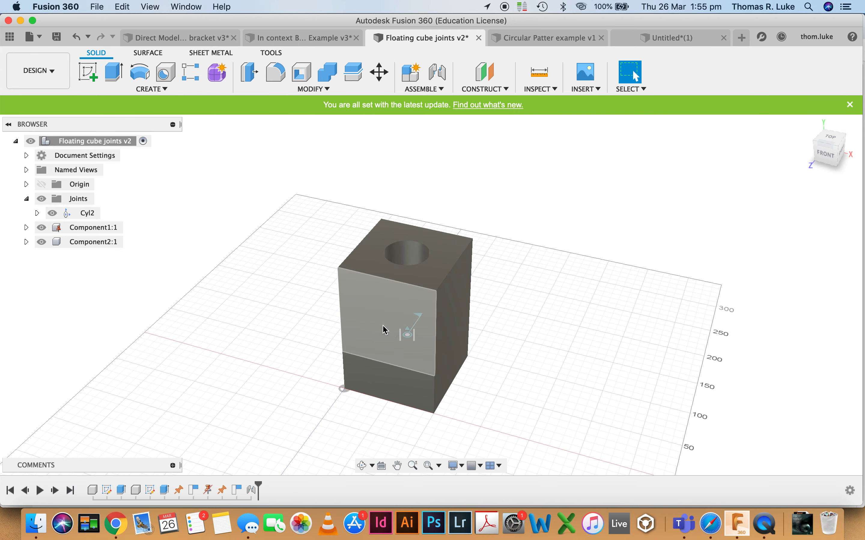